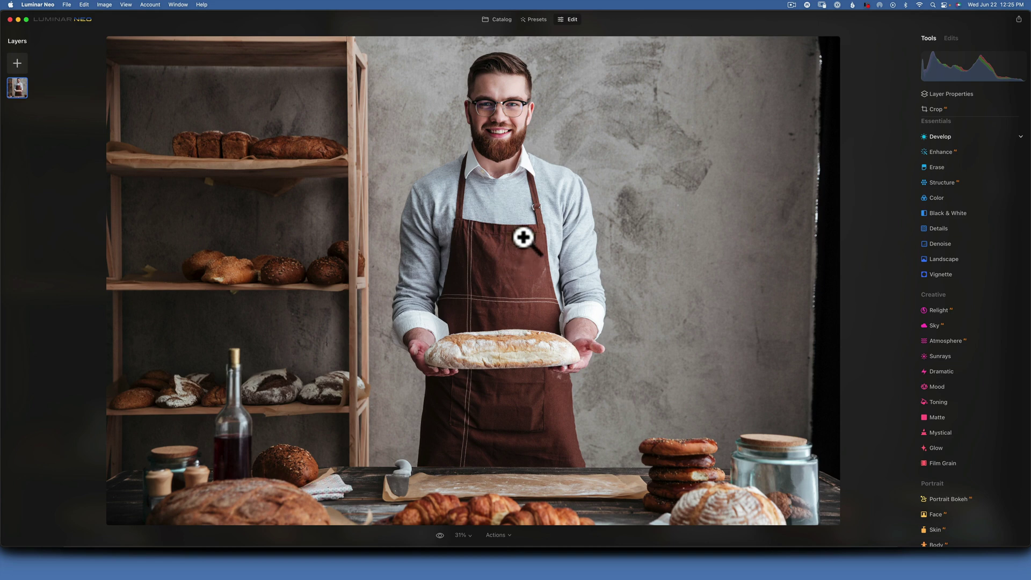
# Add the bakery photo from My Images as a new top layer at 100 opacity
pyautogui.click(17, 63)
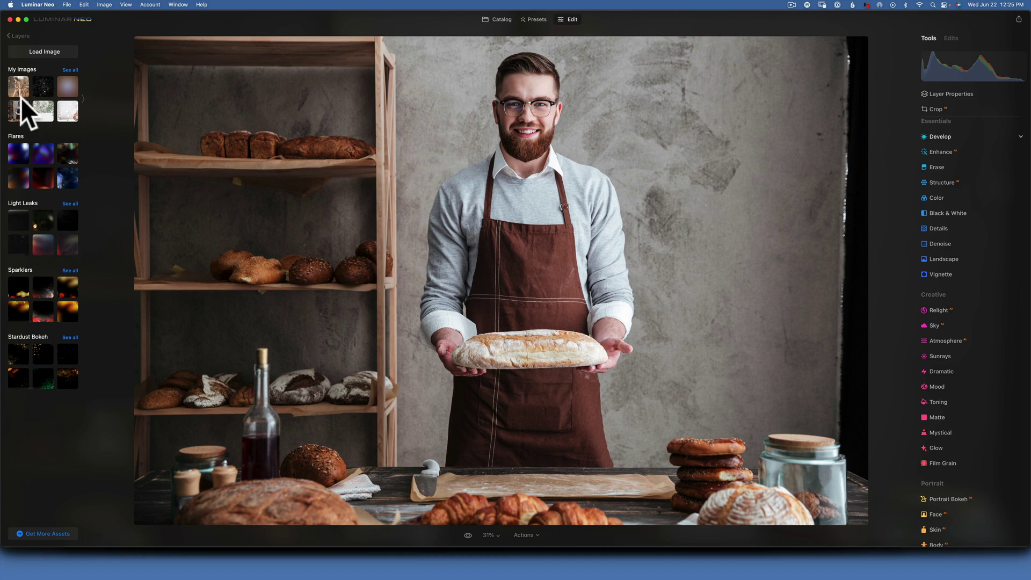
pyautogui.click(19, 111)
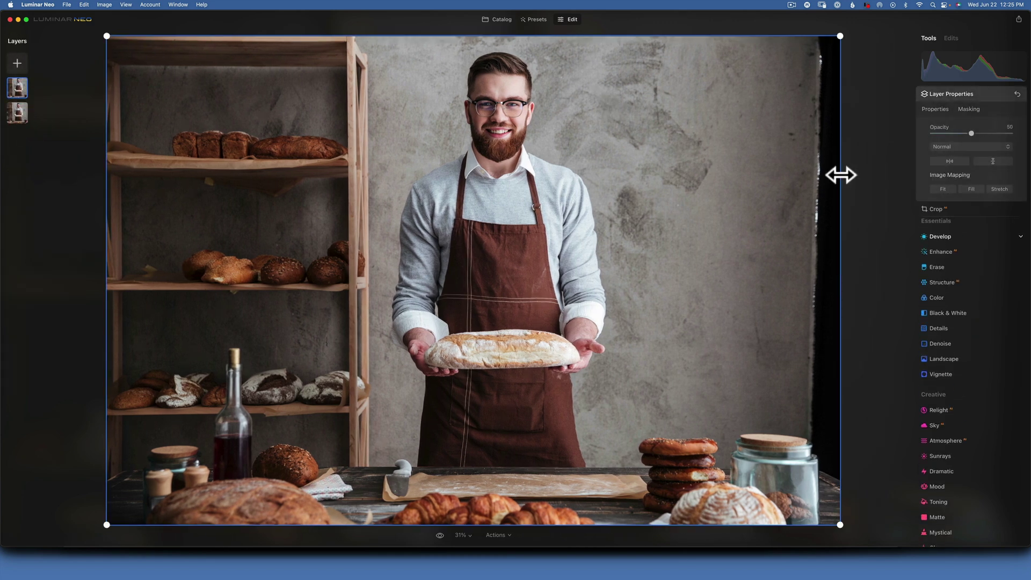
pyautogui.moveTo(971, 133); pyautogui.dragTo(1010, 135)
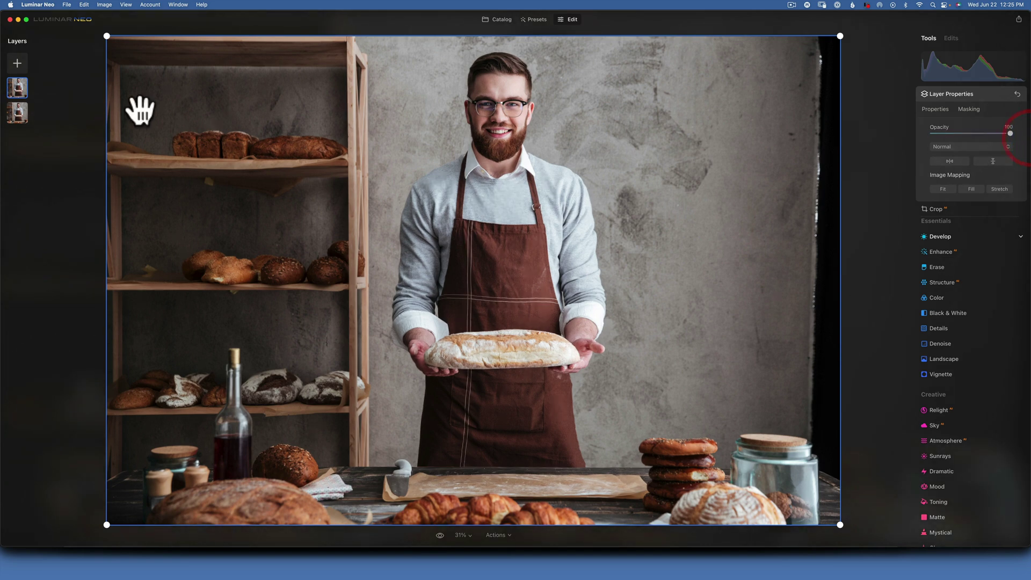
pyautogui.click(16, 105)
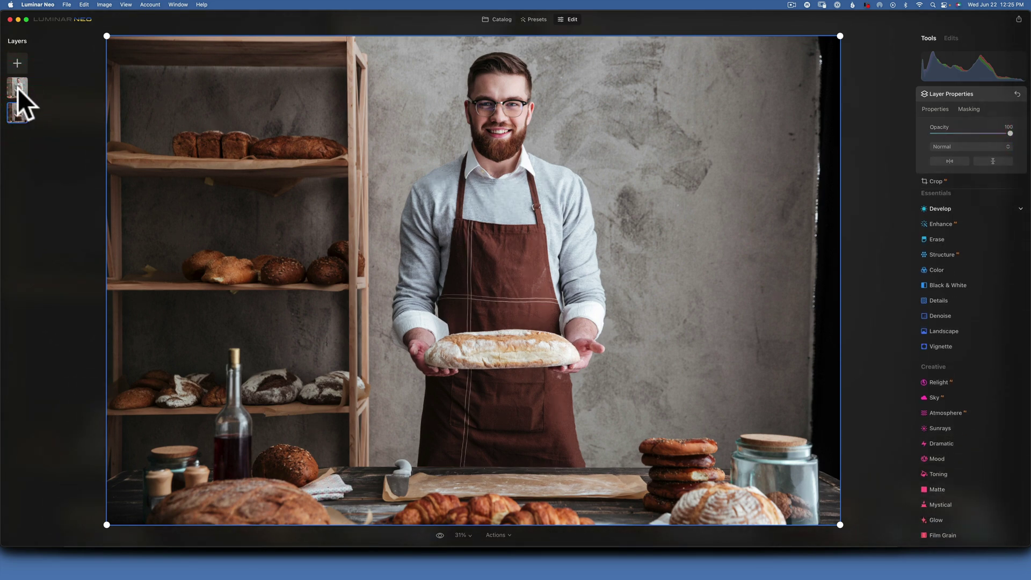
pyautogui.click(18, 88)
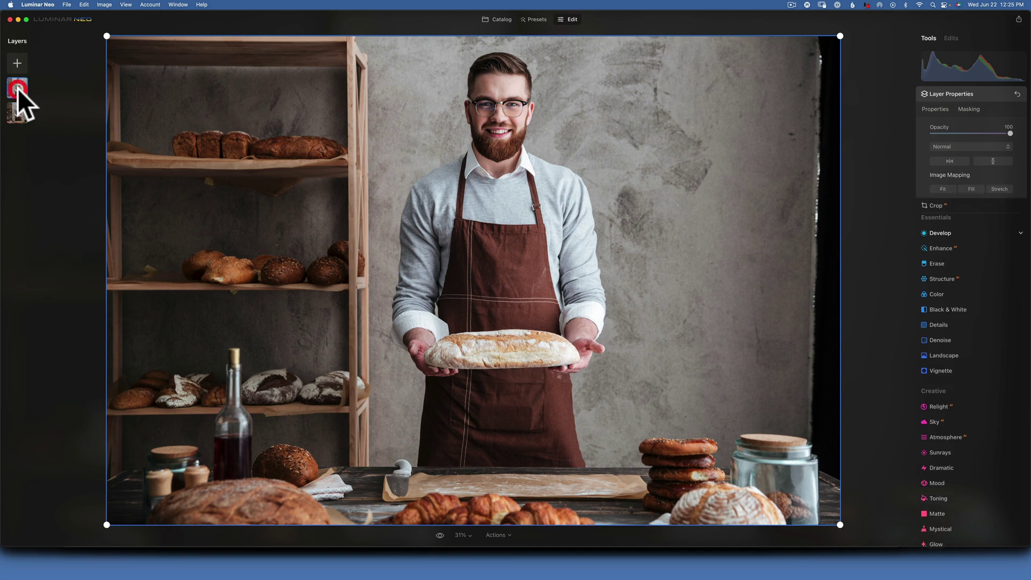
# Remove the Portrait Background from the top layer, then select the lower layer
pyautogui.click(972, 109)
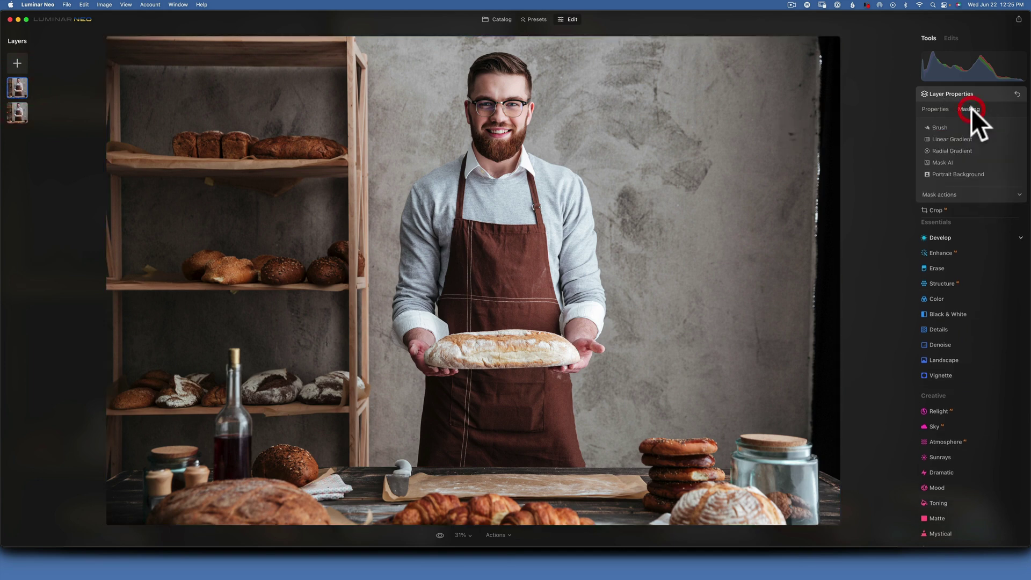
pyautogui.click(959, 174)
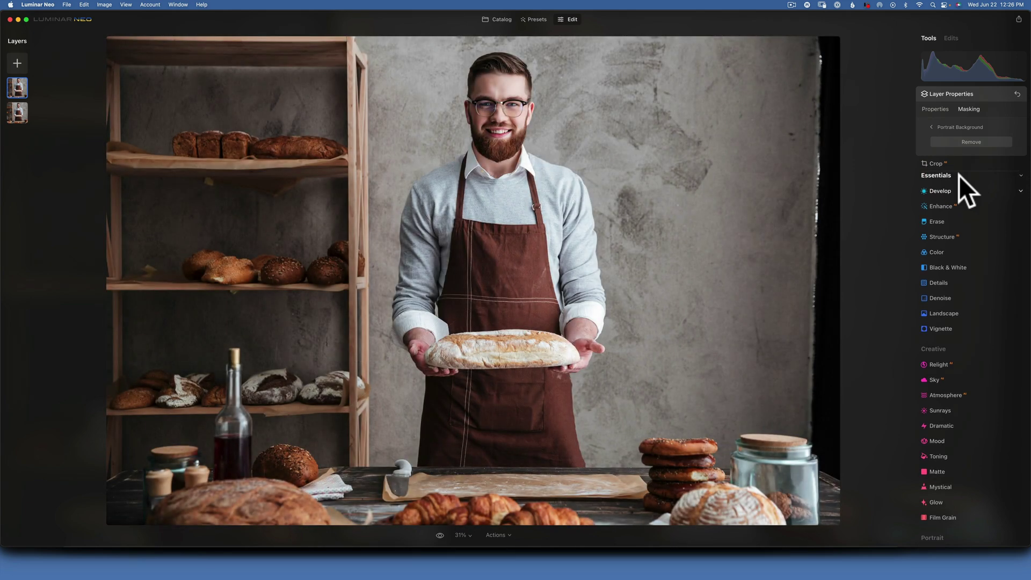
pyautogui.click(978, 141)
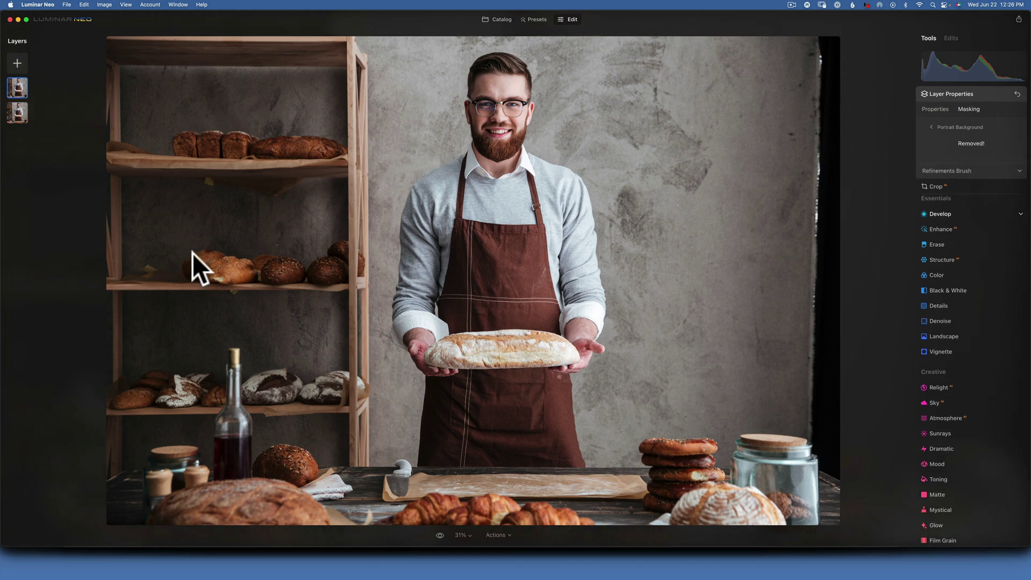
pyautogui.click(15, 110)
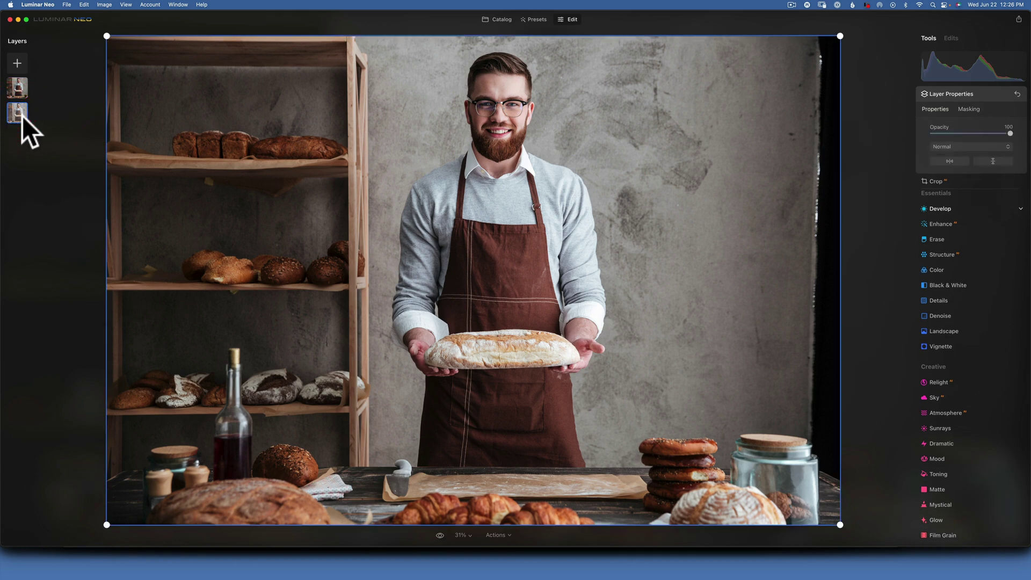
pyautogui.click(43, 120)
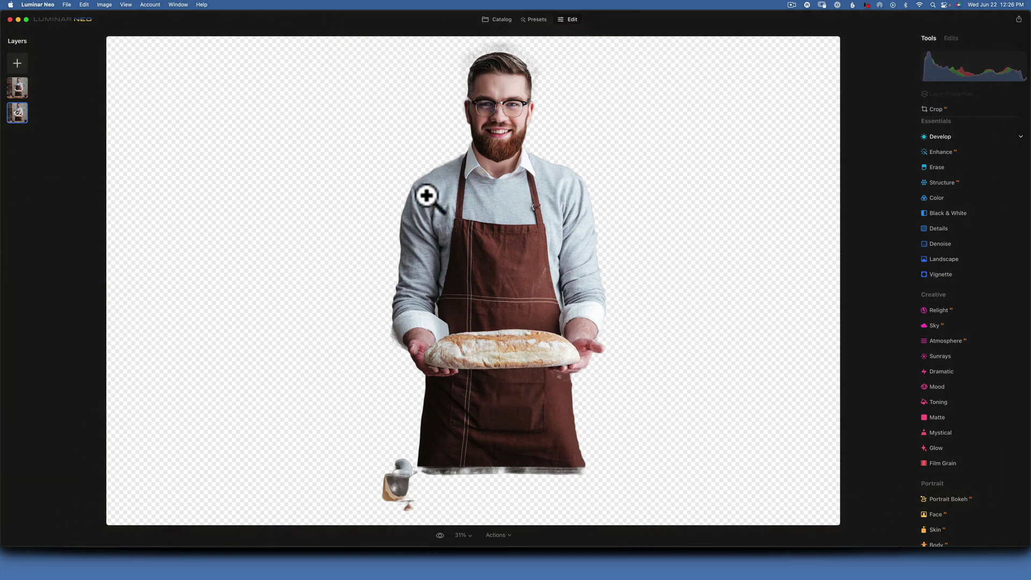
pyautogui.click(34, 118)
pyautogui.click(16, 81)
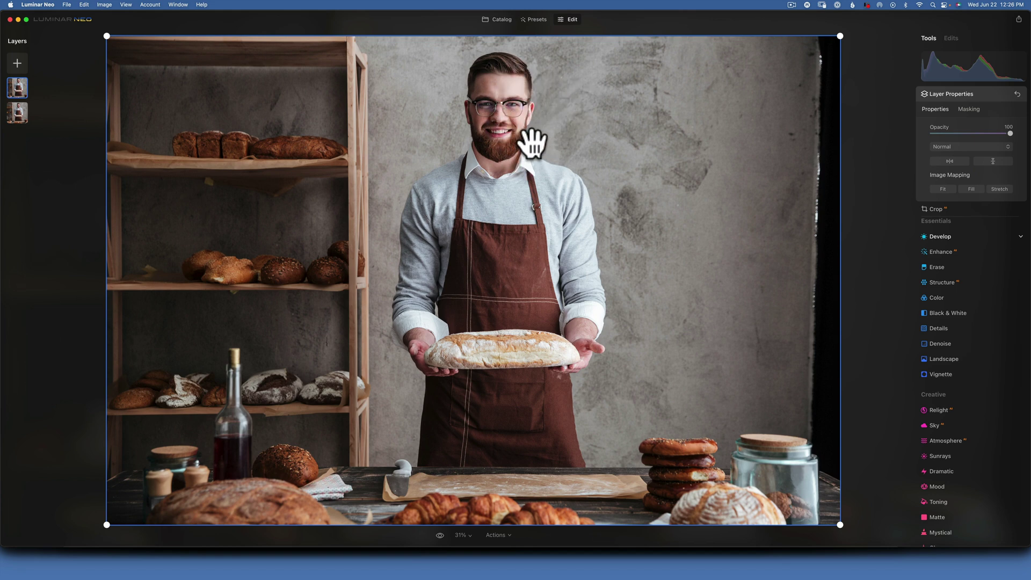
# Raise the baker layer's Develop exposure to 0.39
pyautogui.click(938, 236)
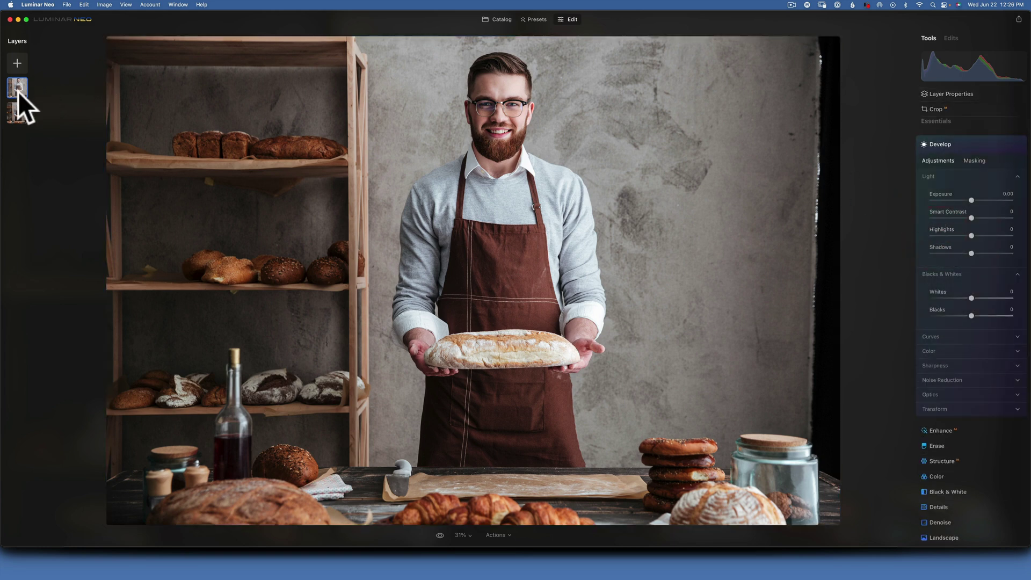
pyautogui.click(972, 198)
pyautogui.moveTo(971, 199); pyautogui.dragTo(977, 200)
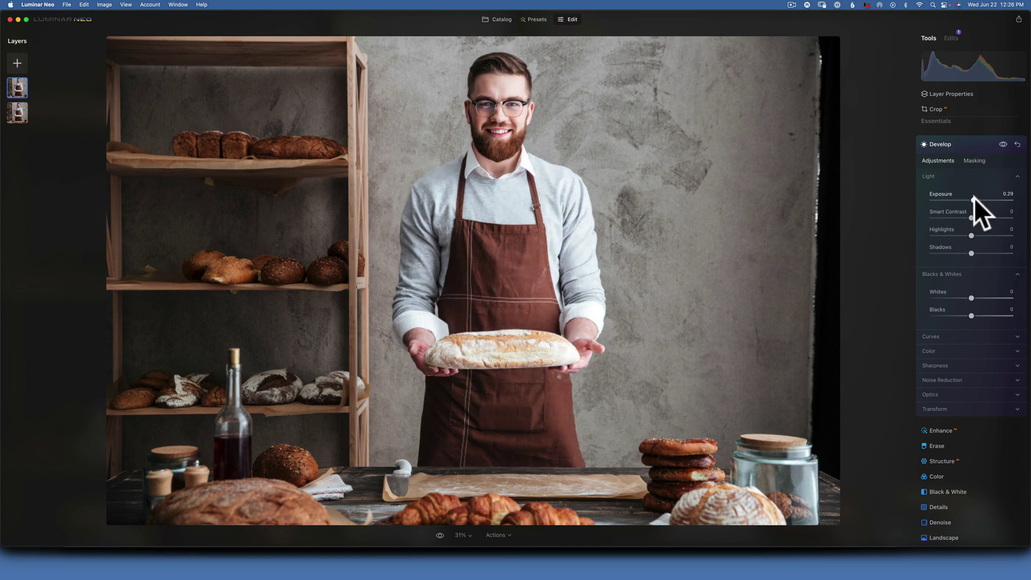
pyautogui.moveTo(975, 198); pyautogui.dragTo(976, 198)
pyautogui.click(974, 160)
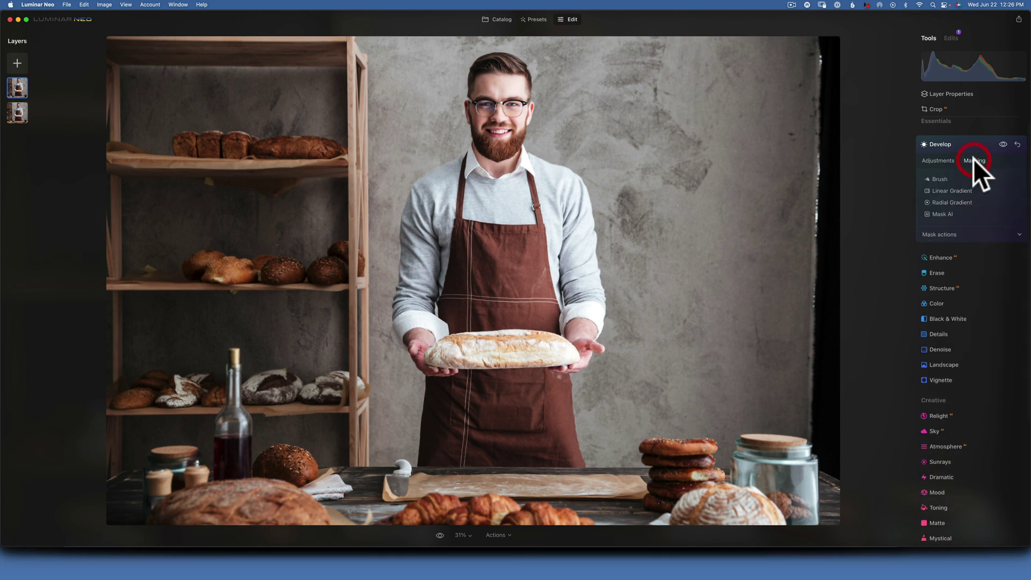
# Add a Radial Gradient mask to Develop, shaped into a circle beside the baker's head
pyautogui.click(954, 202)
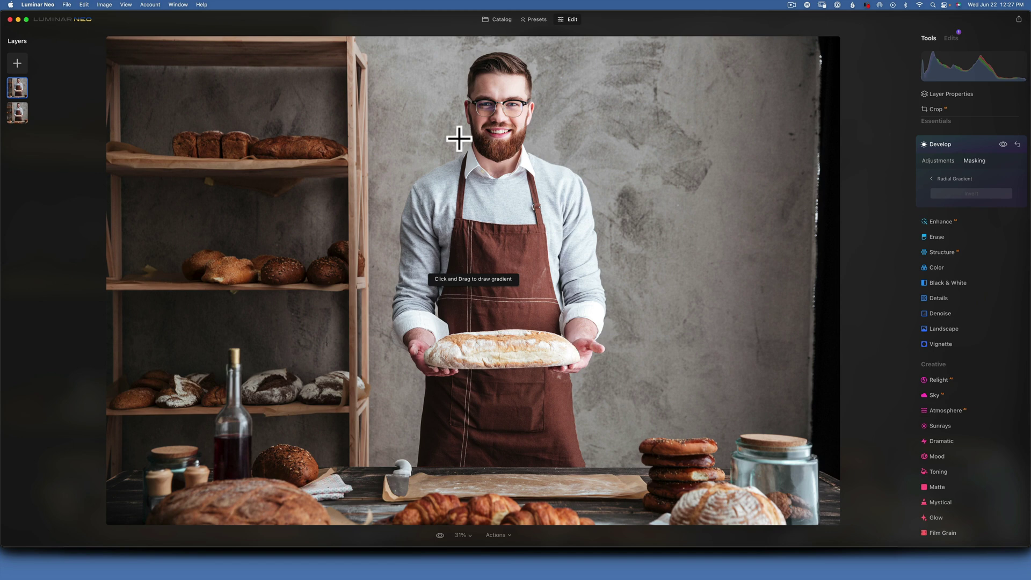
pyautogui.moveTo(435, 115); pyautogui.dragTo(455, 142)
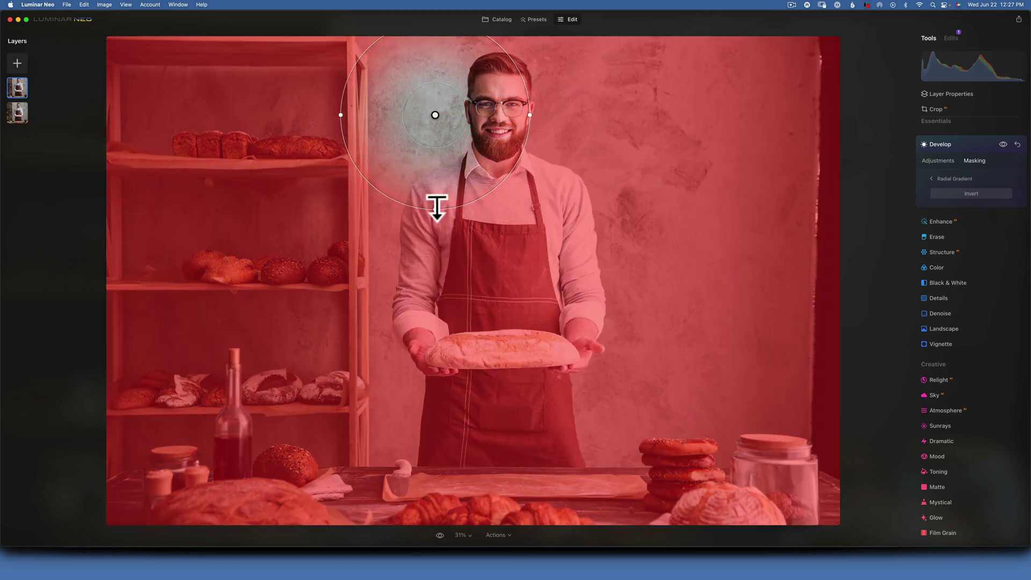
pyautogui.moveTo(436, 209); pyautogui.dragTo(435, 180)
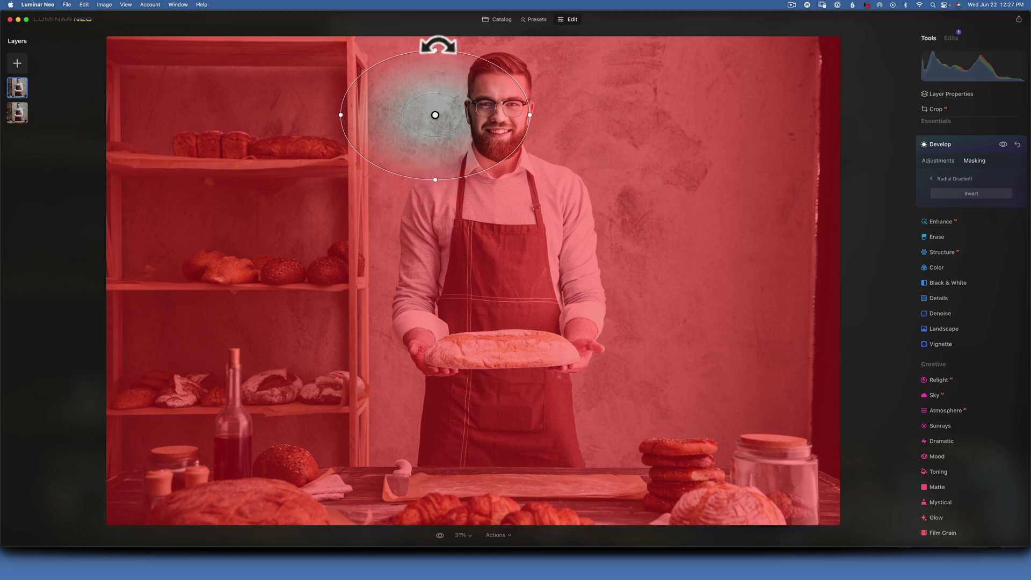
pyautogui.moveTo(434, 50); pyautogui.dragTo(439, 34)
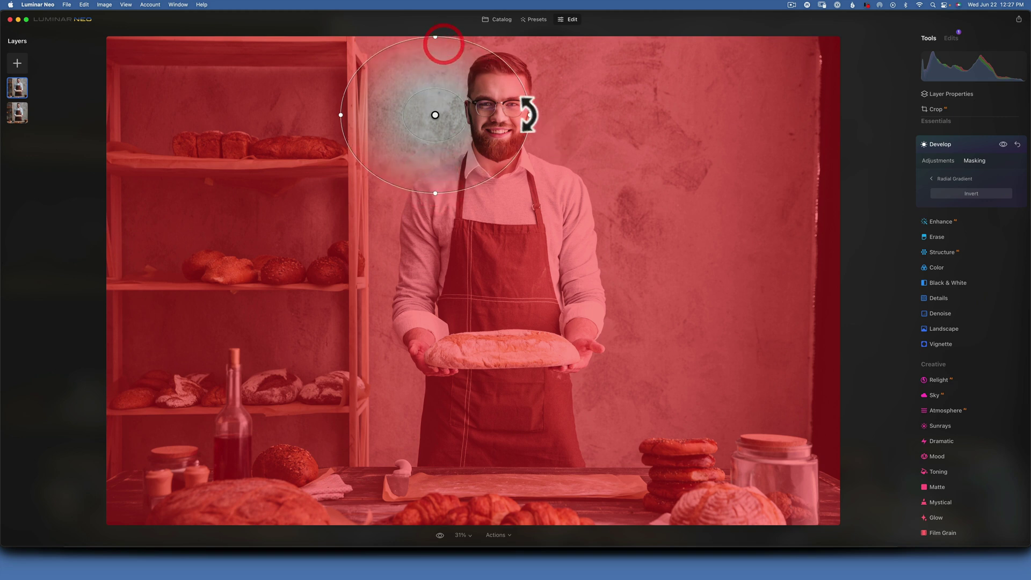
pyautogui.moveTo(529, 114)
pyautogui.mouseDown()
pyautogui.moveTo(502, 112)
pyautogui.moveTo(512, 114)
pyautogui.mouseUp()
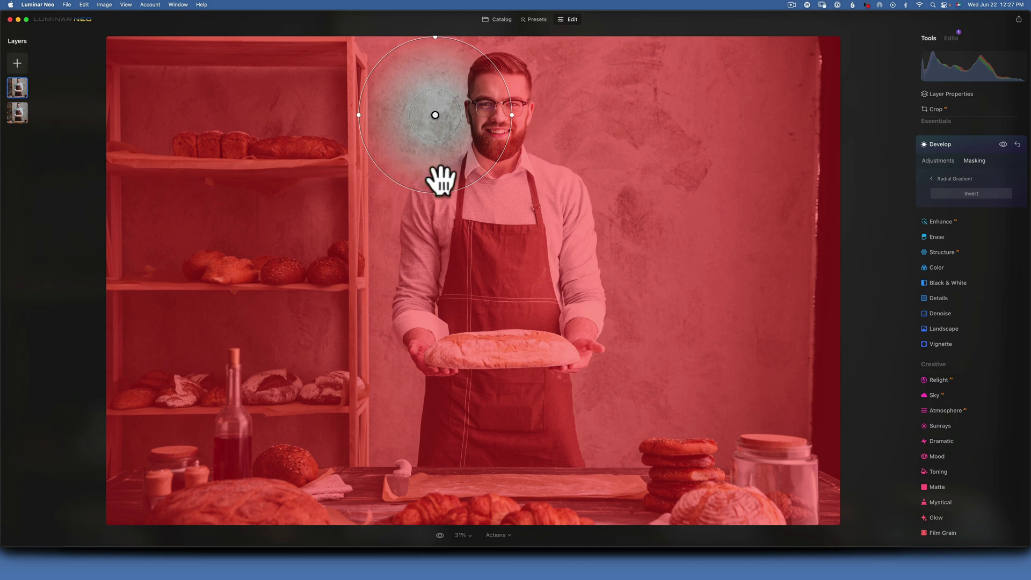
# Invert the radial mask and fine-tune its position and size beside the head
pyautogui.click(969, 192)
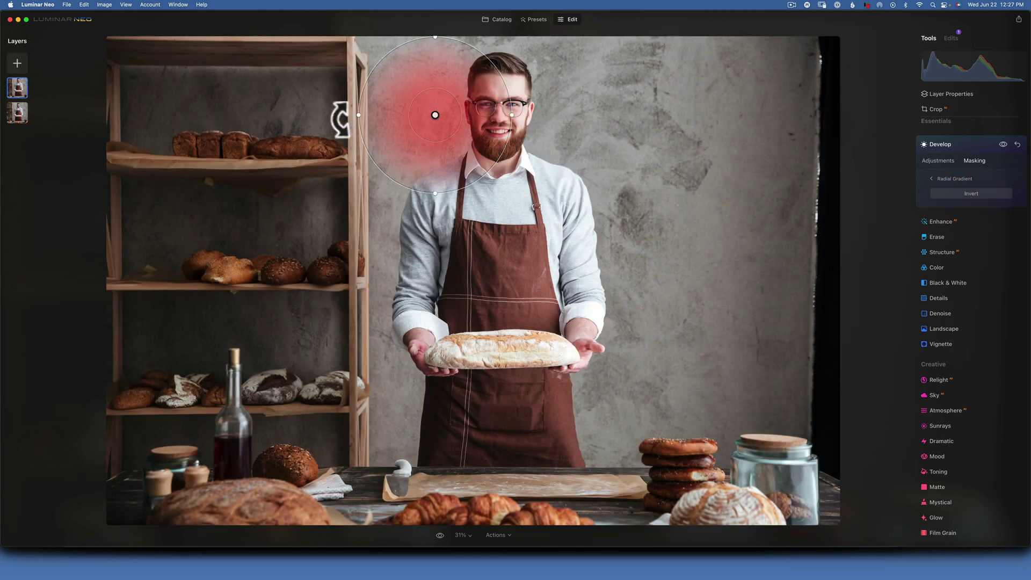
pyautogui.moveTo(446, 112); pyautogui.dragTo(445, 112)
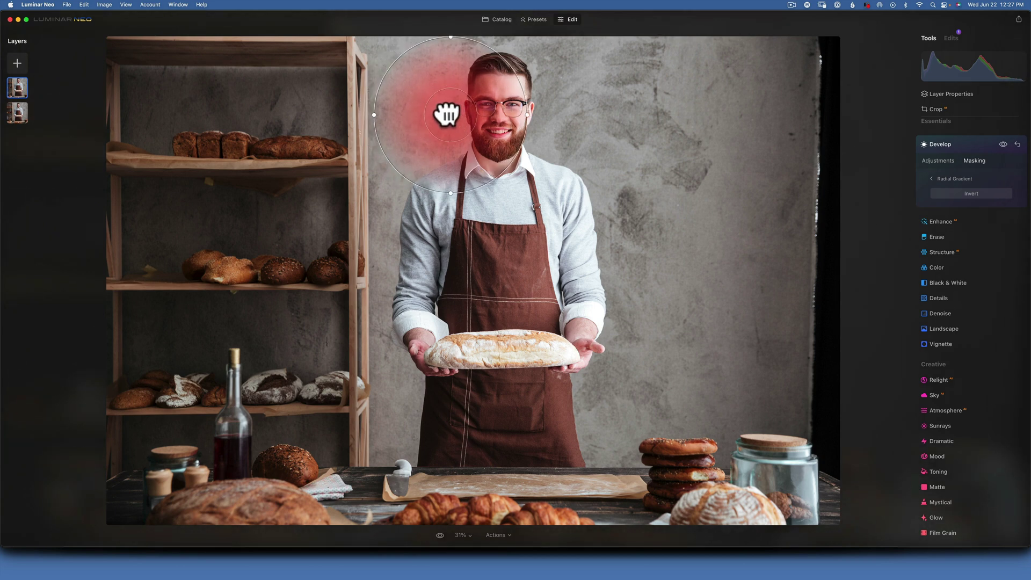
pyautogui.moveTo(522, 112); pyautogui.dragTo(509, 112)
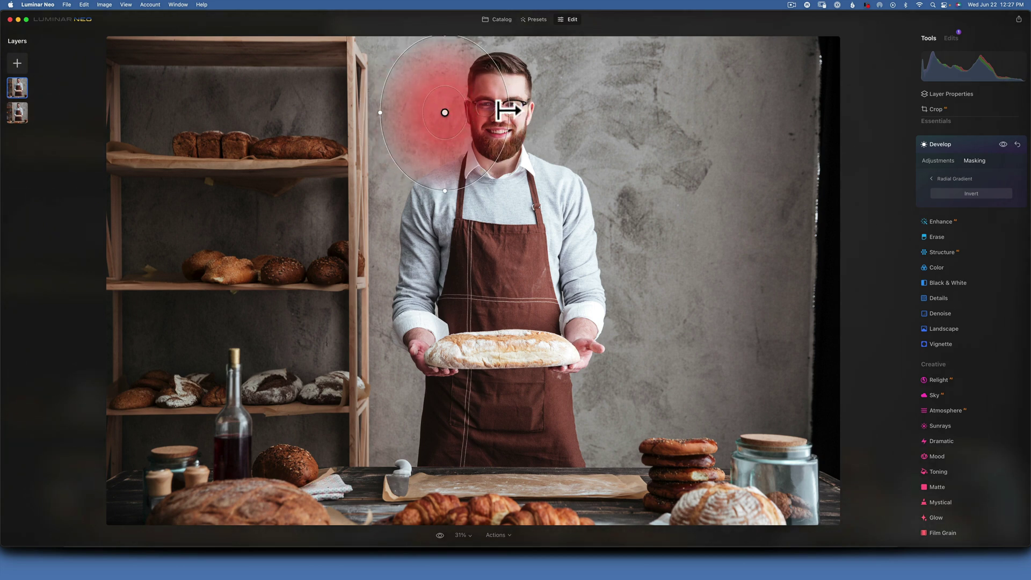
pyautogui.moveTo(446, 114); pyautogui.dragTo(449, 114)
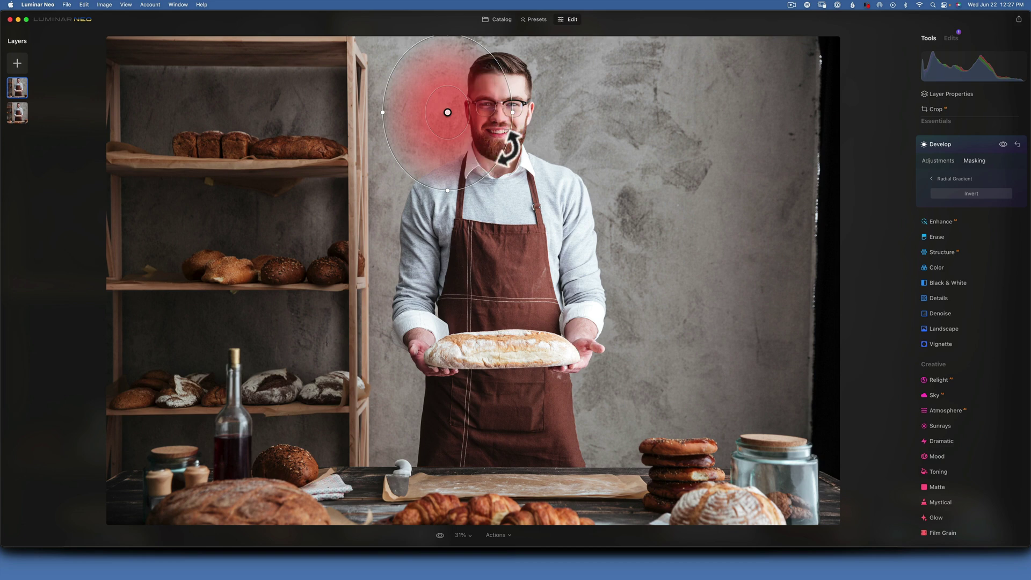
pyautogui.moveTo(448, 190); pyautogui.dragTo(446, 174)
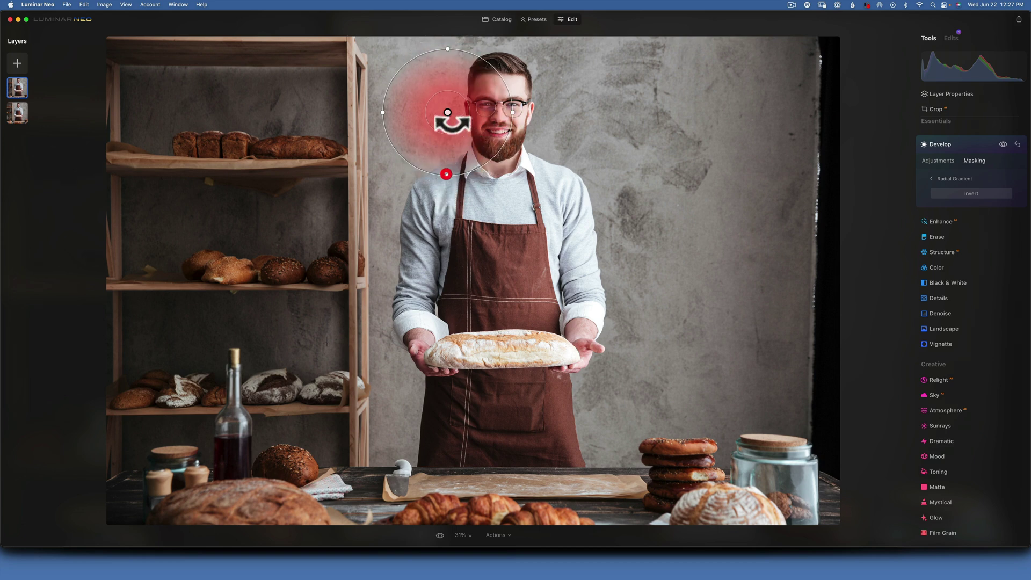
pyautogui.moveTo(449, 111); pyautogui.dragTo(451, 111)
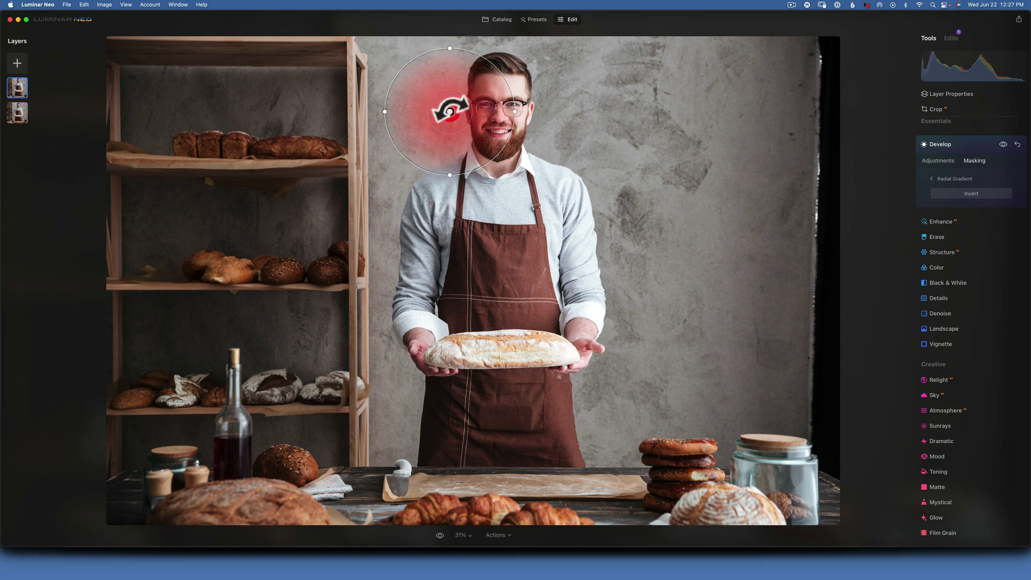
# Toggle Develop off and on to compare the exposure boost, then collapse Develop
pyautogui.click(940, 160)
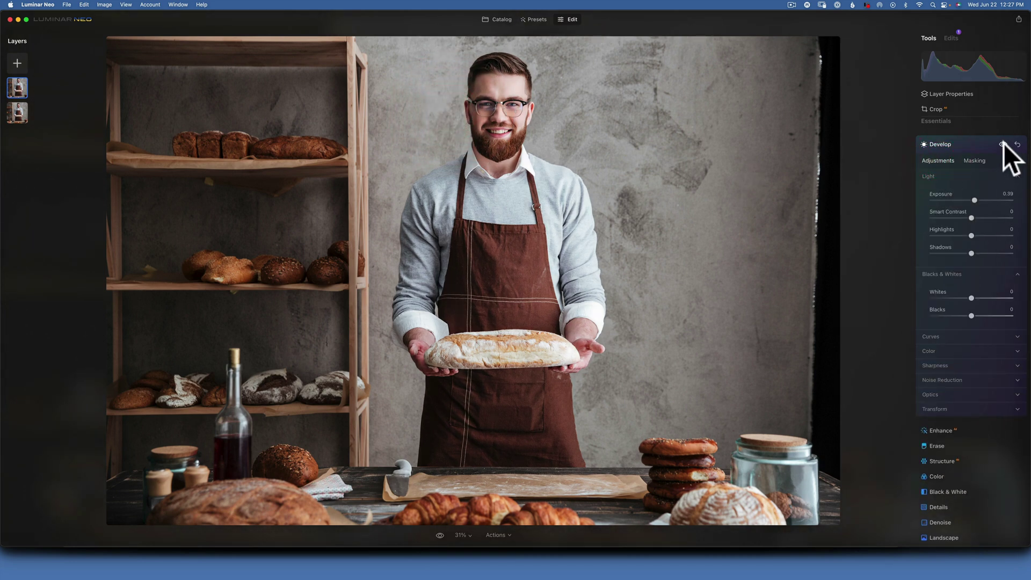
pyautogui.click(1003, 144)
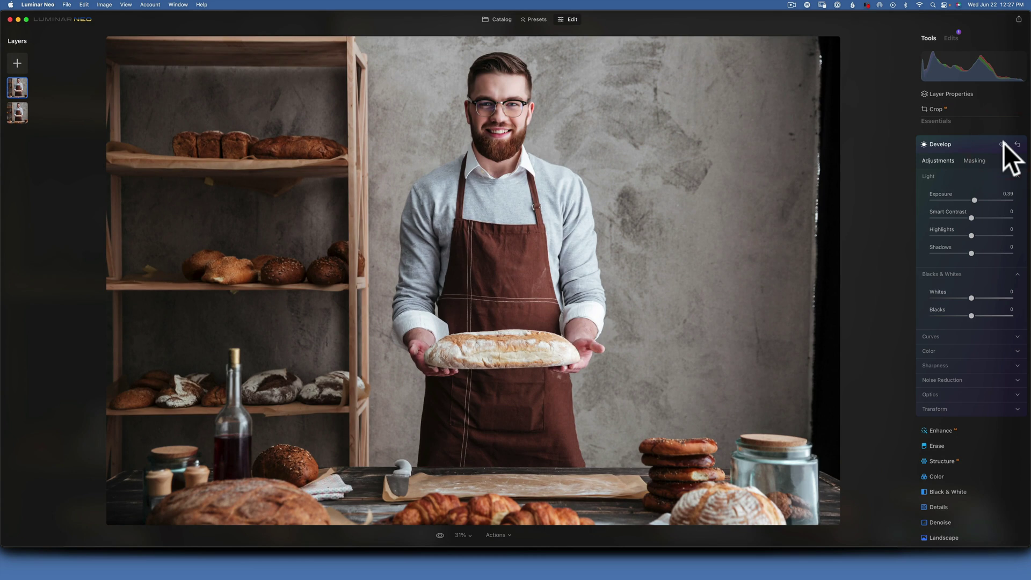
pyautogui.click(1002, 143)
pyautogui.click(1003, 144)
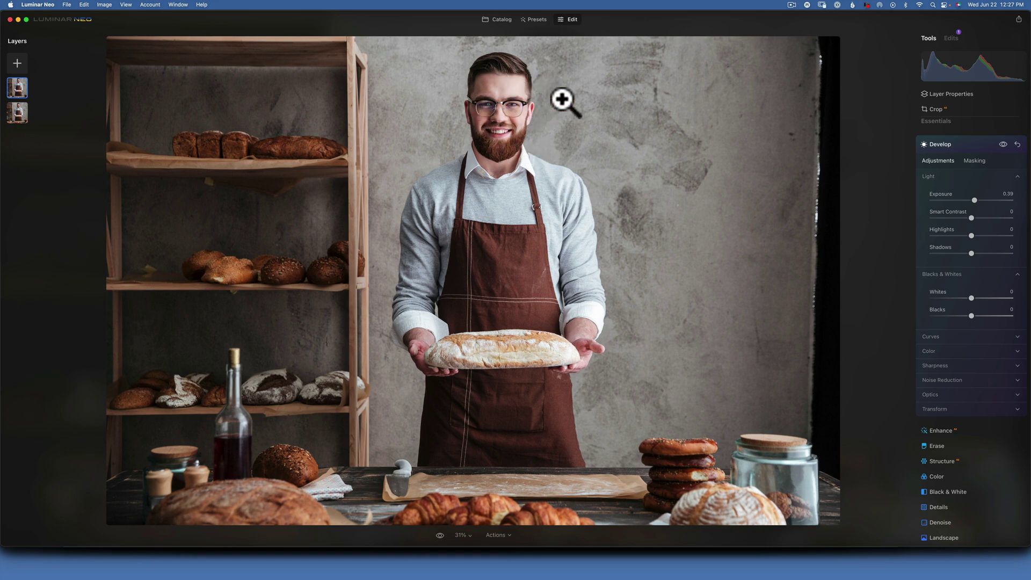
pyautogui.click(948, 142)
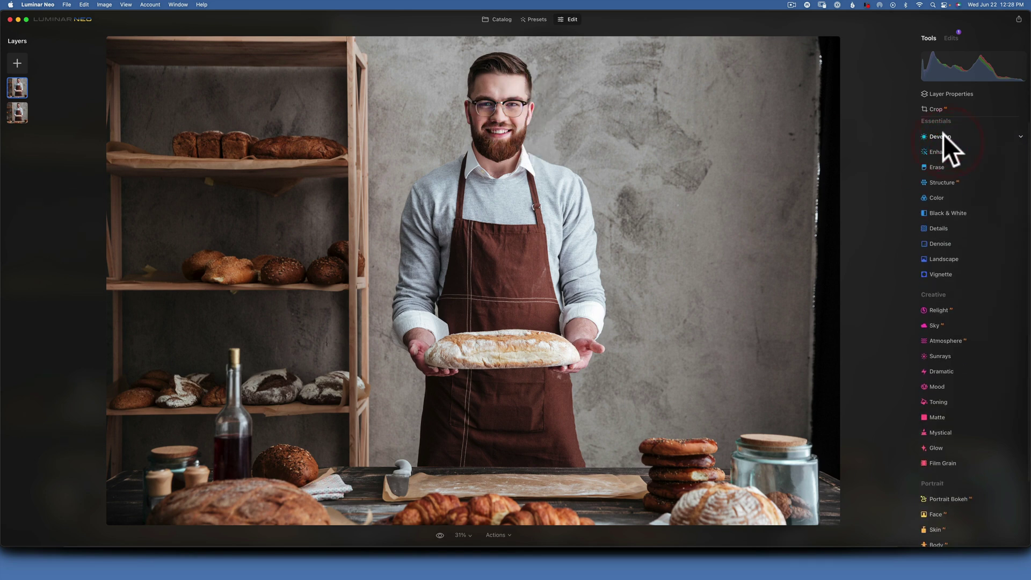
# Darken Develop exposure to -0.41 and draw a tall radial gradient beside the man's head
pyautogui.click(943, 135)
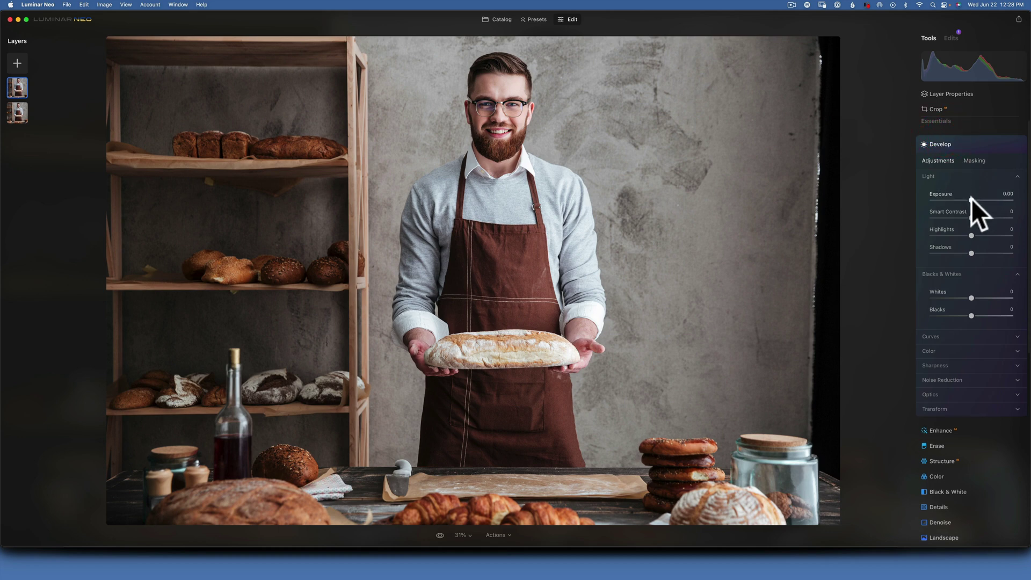
pyautogui.moveTo(972, 199); pyautogui.dragTo(968, 199)
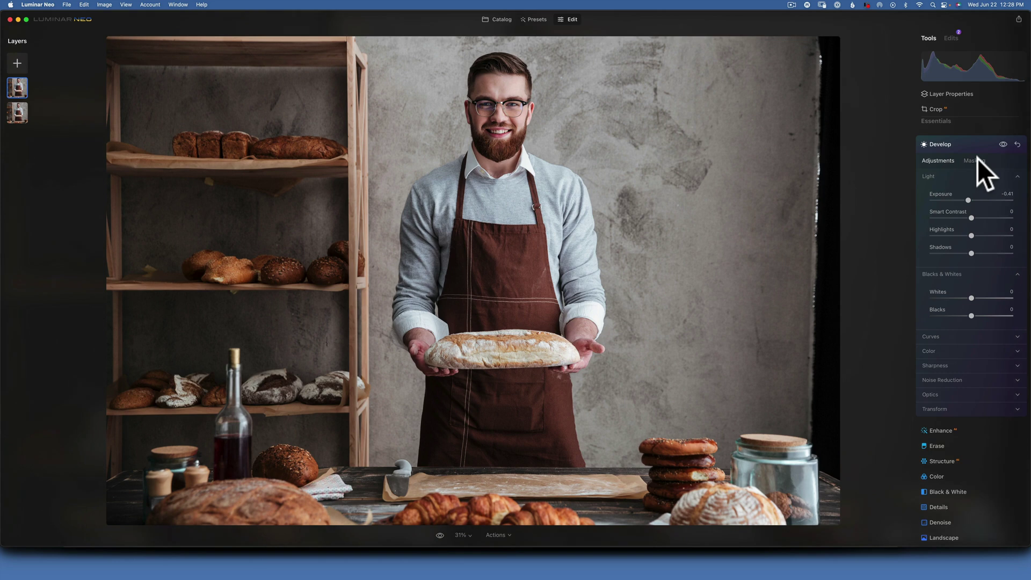
pyautogui.click(976, 160)
pyautogui.click(958, 202)
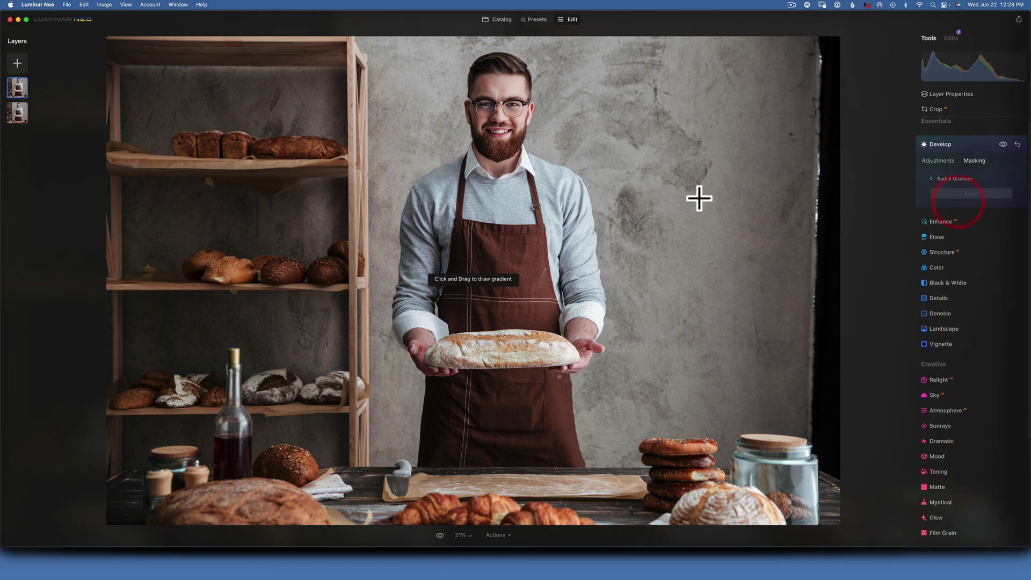
pyautogui.moveTo(545, 111); pyautogui.dragTo(560, 127)
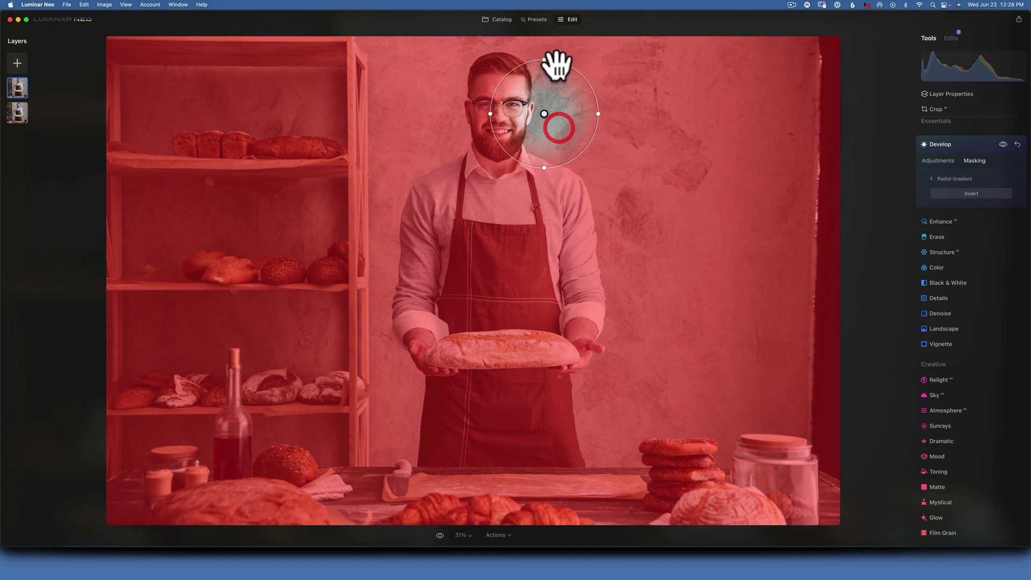
pyautogui.moveTo(543, 60); pyautogui.dragTo(544, 50)
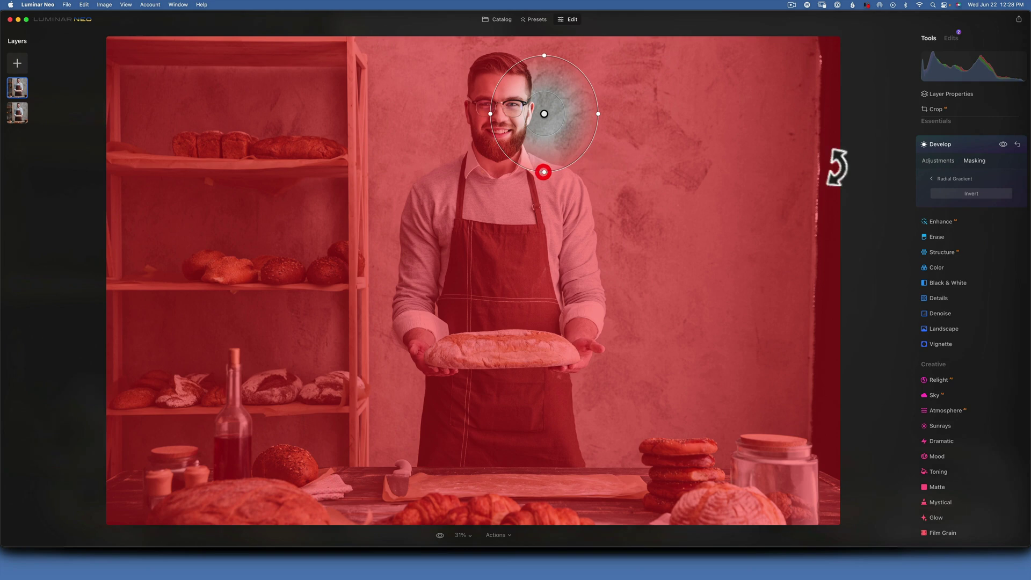
# Invert the gradient, nudge it up-left, and compare the result with Develop toggled
pyautogui.click(974, 193)
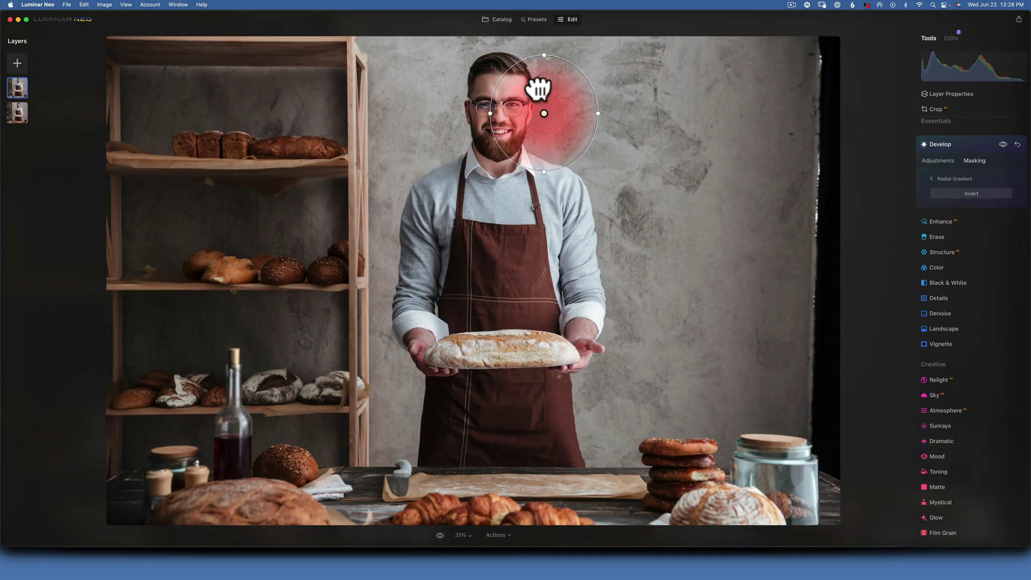
pyautogui.moveTo(541, 84); pyautogui.dragTo(538, 82)
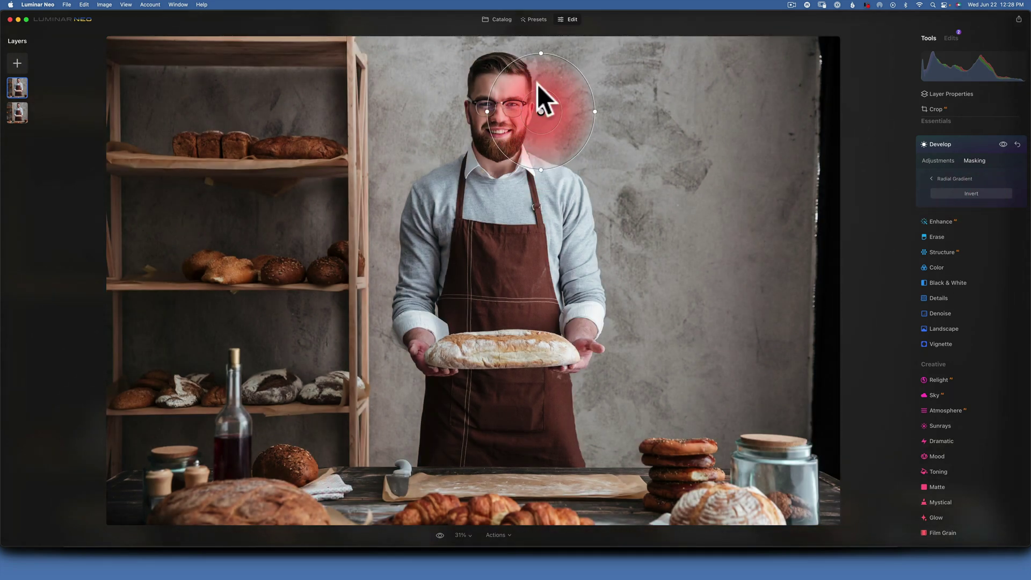
pyautogui.click(940, 159)
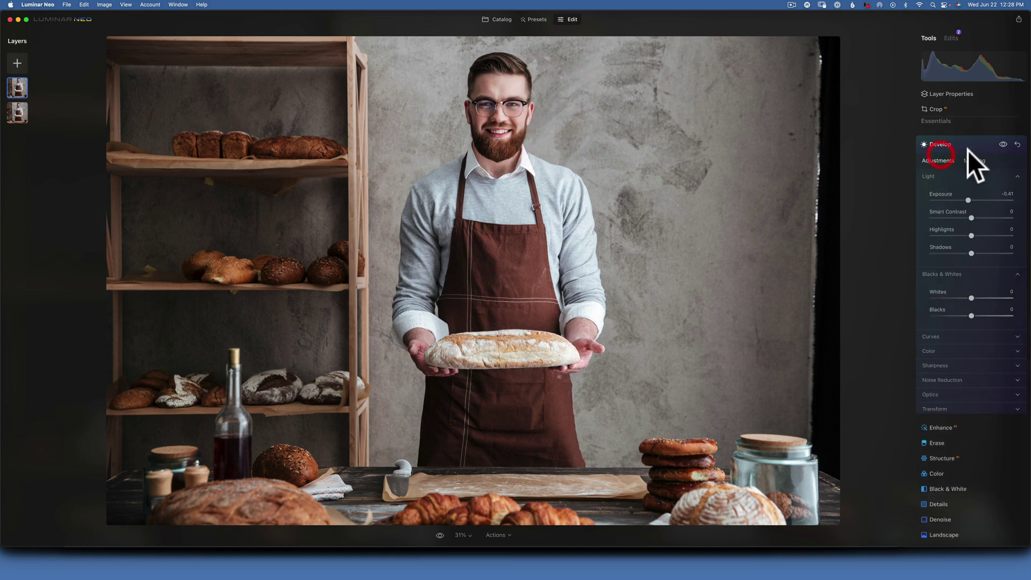
pyautogui.click(1003, 143)
pyautogui.click(1004, 143)
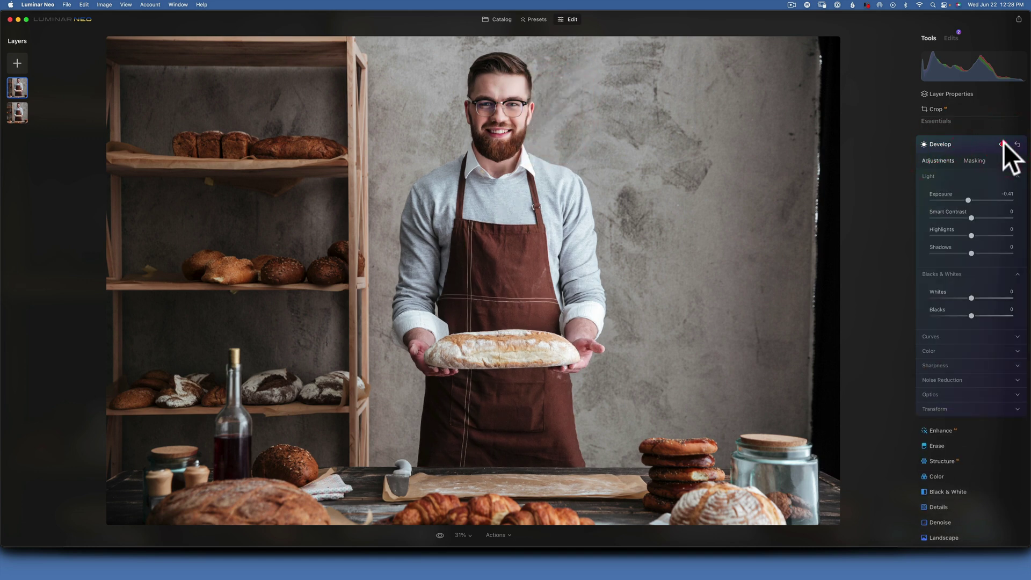
pyautogui.click(1004, 143)
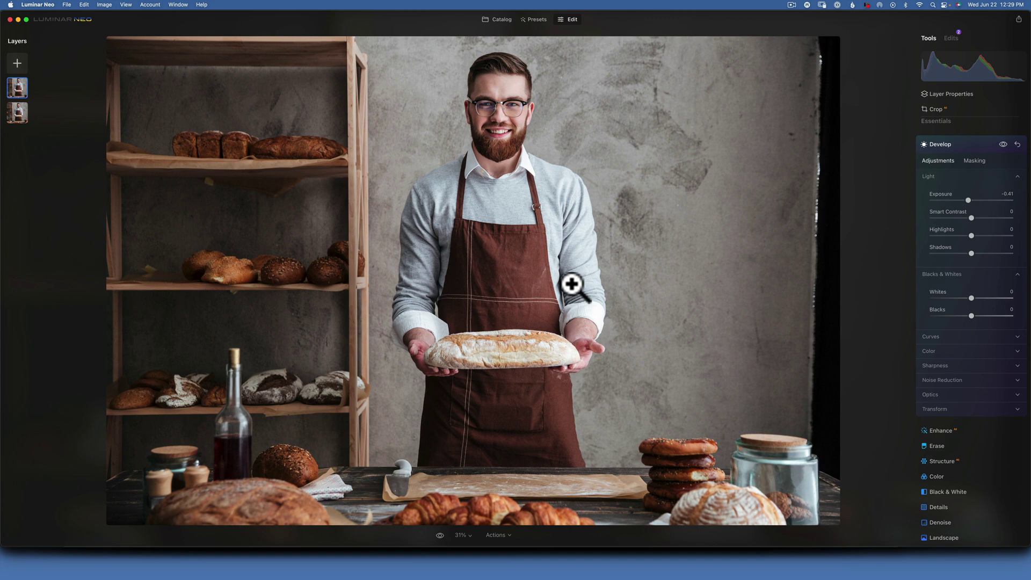
# Tint the highlights blue with Toning at Amount 100, Hue 219 and Saturation 71
pyautogui.click(952, 143)
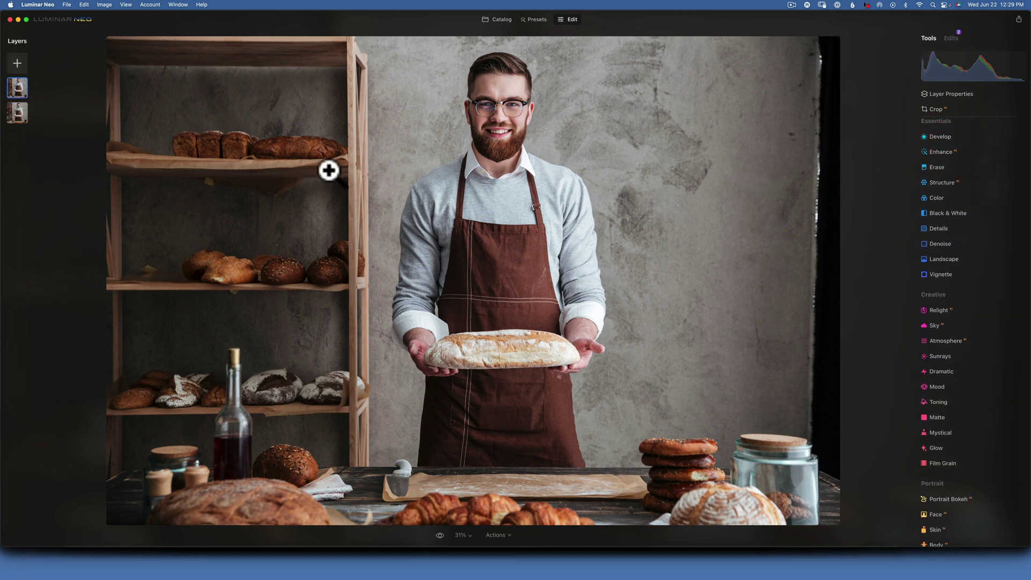
pyautogui.click(941, 401)
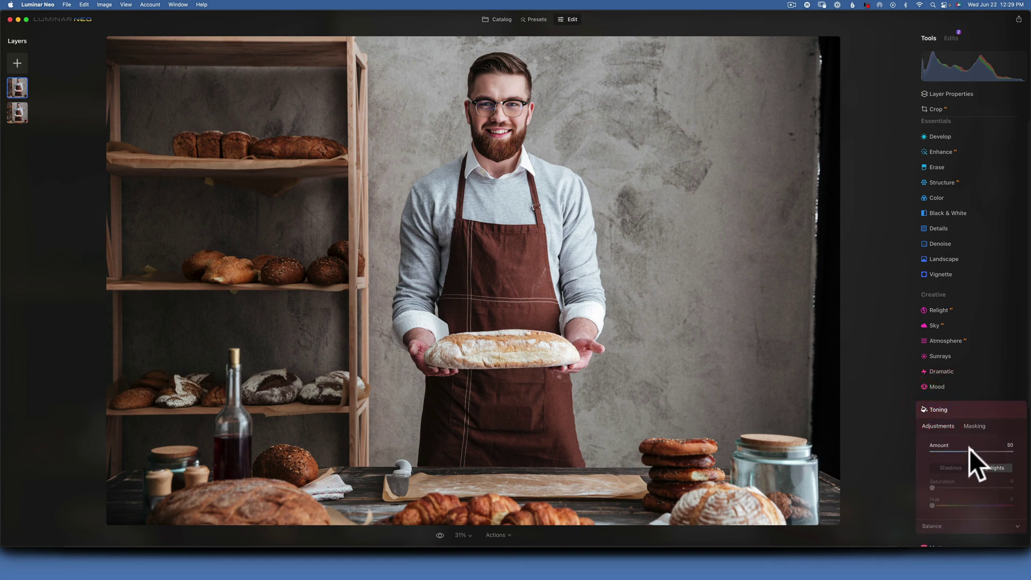
pyautogui.moveTo(969, 450); pyautogui.dragTo(1018, 451)
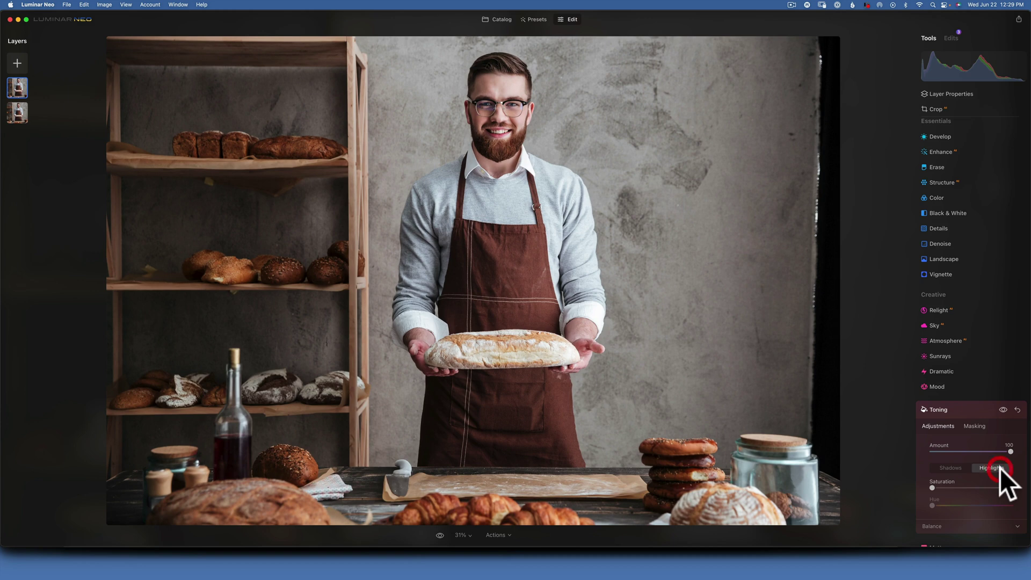
pyautogui.scroll(-5, 1000, 469)
pyautogui.moveTo(930, 338); pyautogui.dragTo(1022, 340)
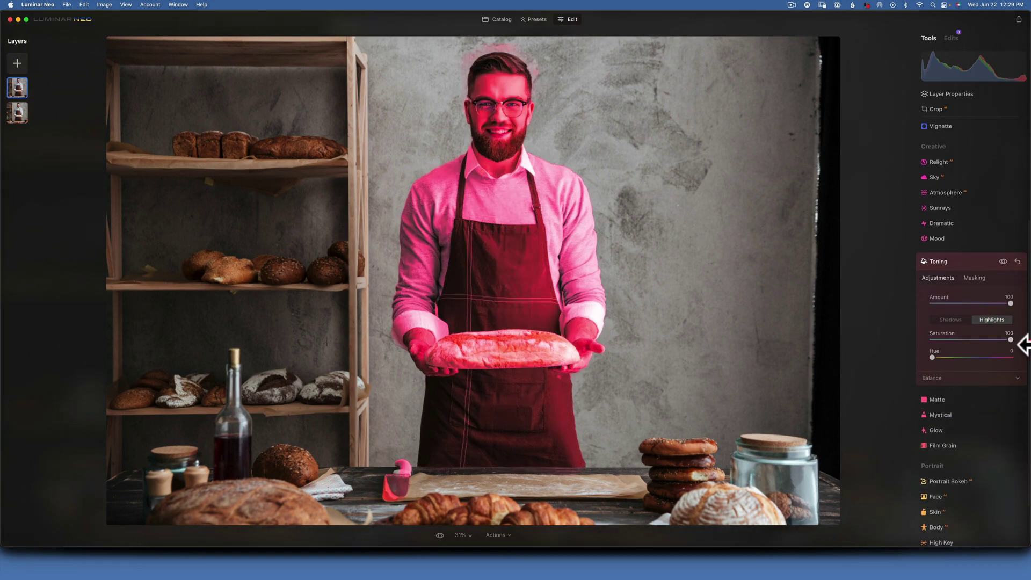
pyautogui.moveTo(933, 358); pyautogui.dragTo(984, 357)
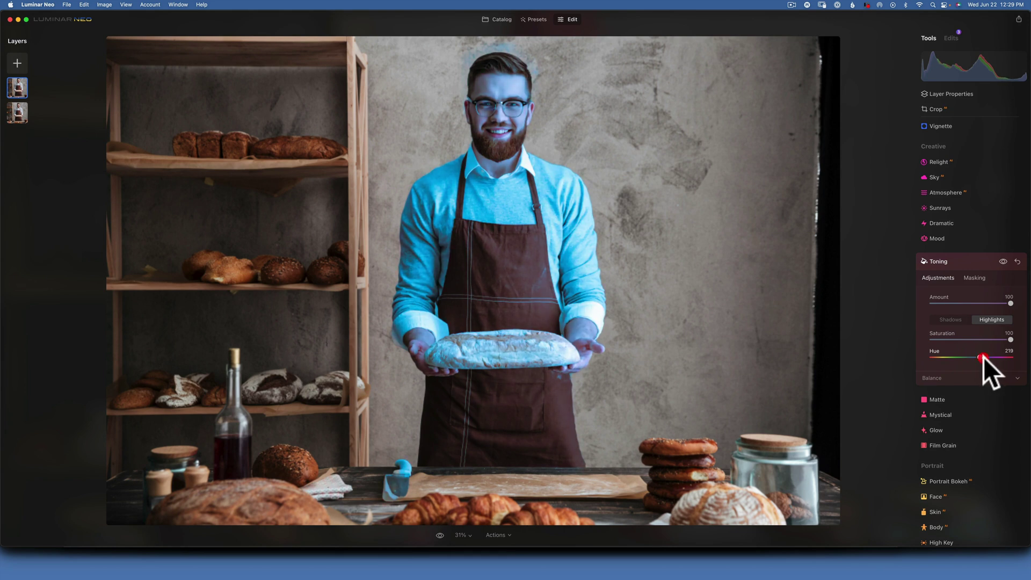
pyautogui.moveTo(1010, 339); pyautogui.dragTo(990, 339)
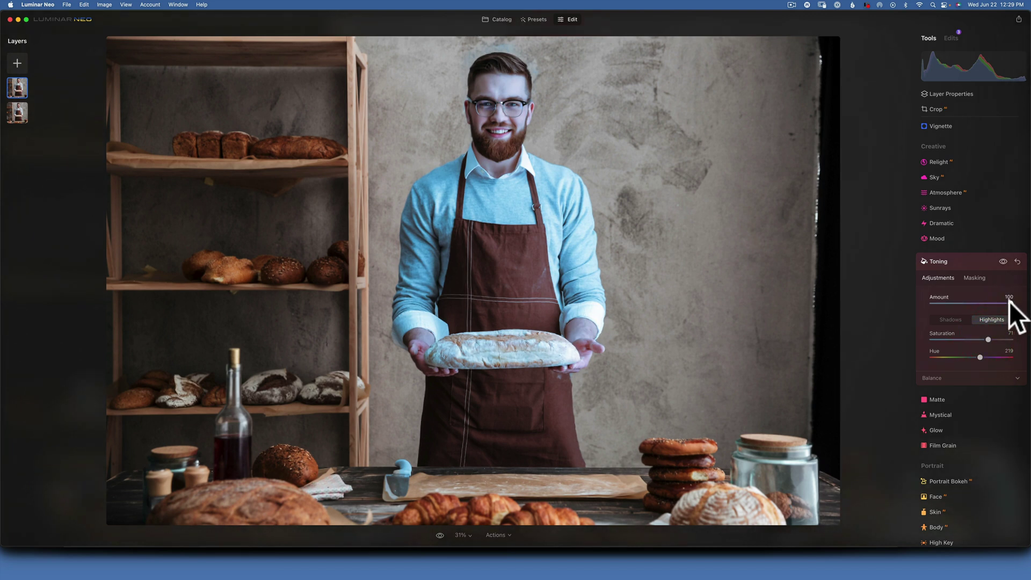
# Start a Toning brush mask, zoom to 100% on the collar, and set Softness to 21
pyautogui.click(971, 277)
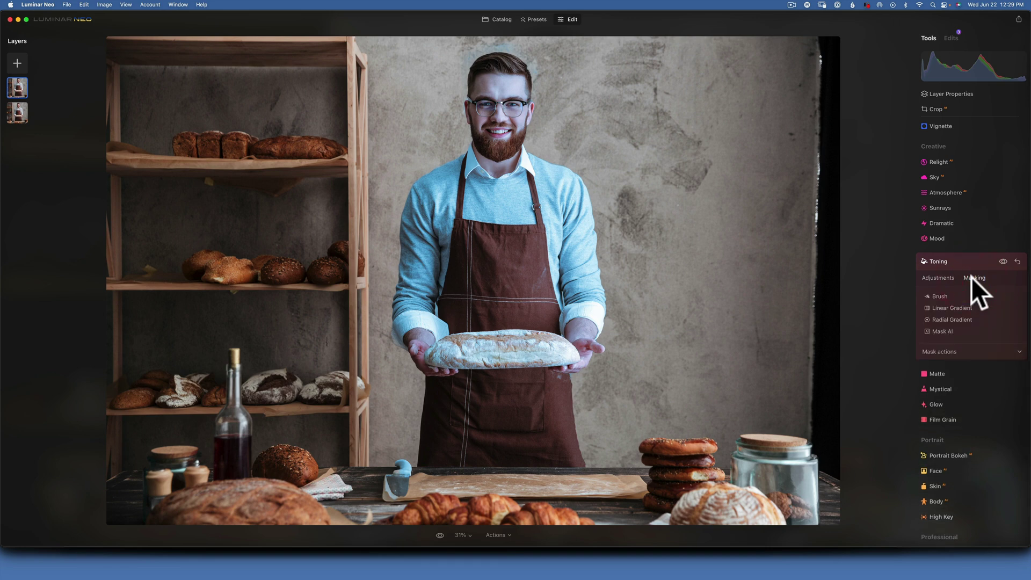
pyautogui.click(945, 296)
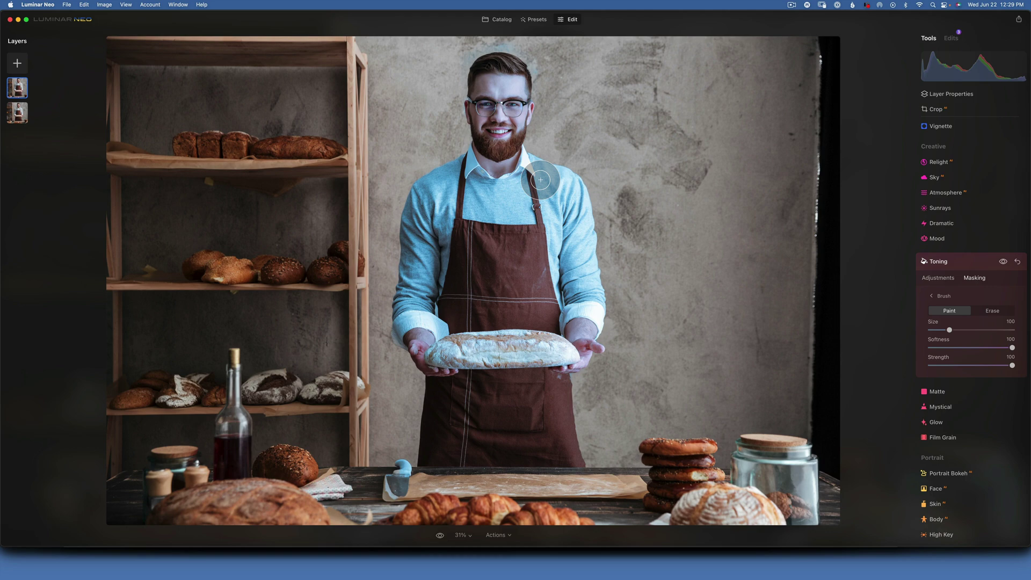
pyautogui.press('super+equal')
pyautogui.press('super+equal')
pyautogui.press('super+equal')
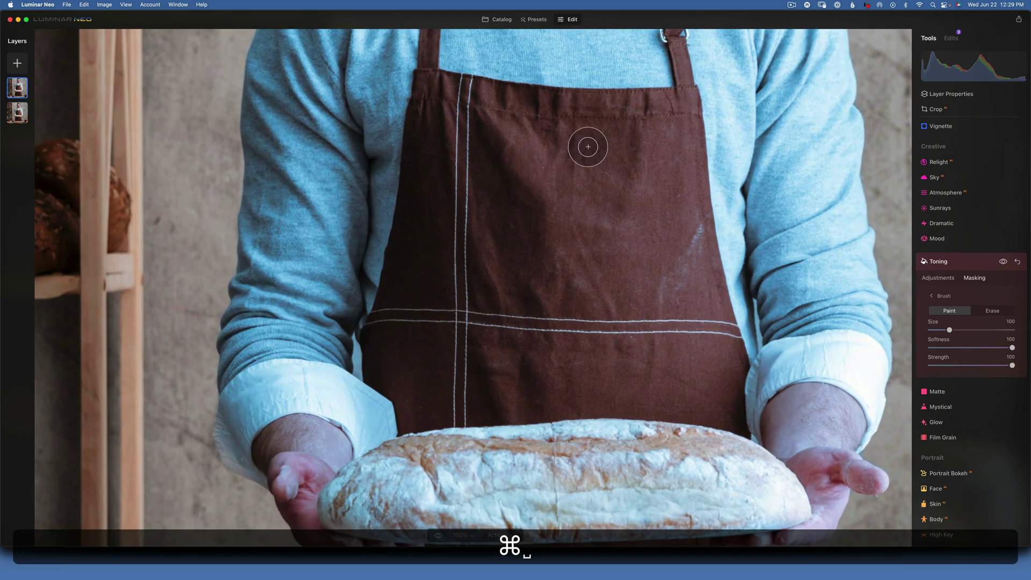
pyautogui.moveTo(588, 147); pyautogui.dragTo(403, 338)
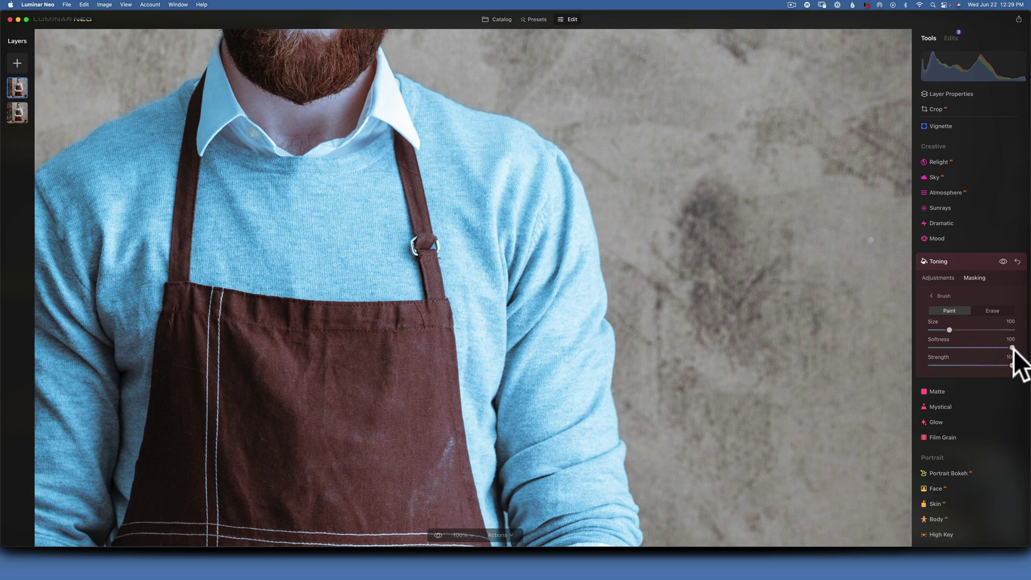
pyautogui.moveTo(1012, 348); pyautogui.dragTo(943, 347)
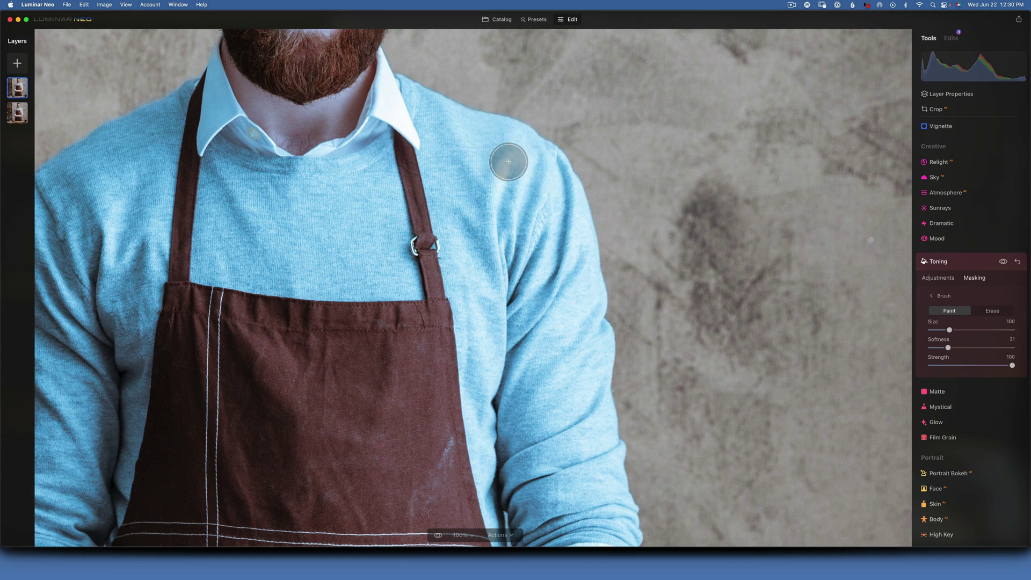
# Enlarge the brush to size 148 and paint Toning over the right shoulder and sleeve
pyautogui.press(']')
pyautogui.press(']')
pyautogui.press(']')
pyautogui.press(']')
pyautogui.press(']')
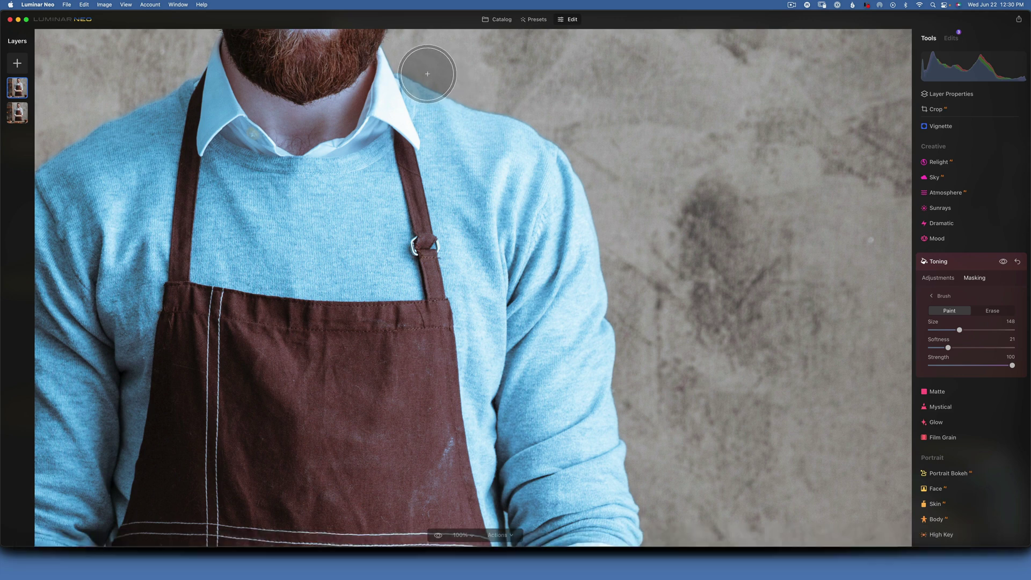
pyautogui.moveTo(428, 71); pyautogui.dragTo(467, 108)
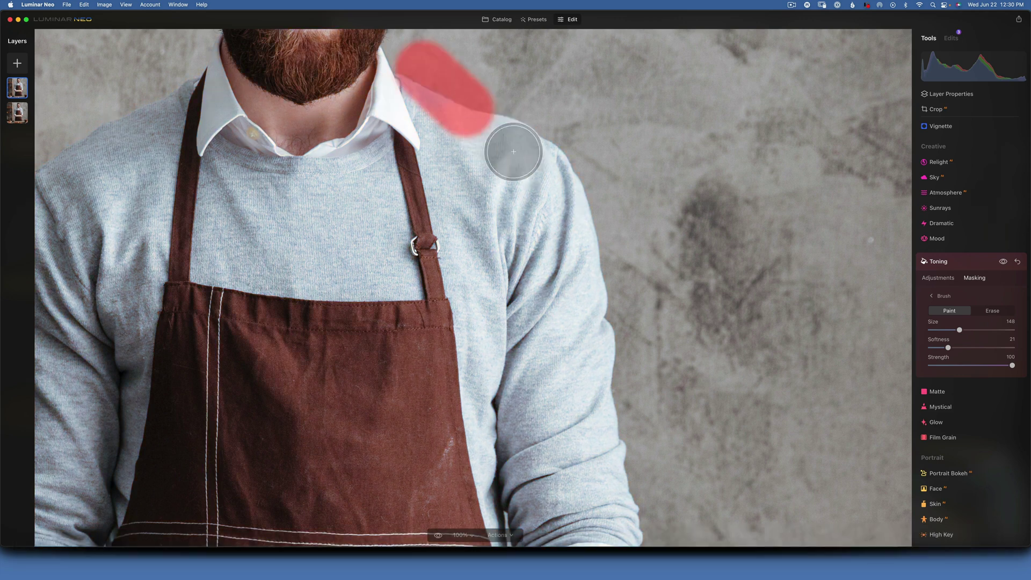
pyautogui.moveTo(514, 151)
pyautogui.mouseDown()
pyautogui.moveTo(567, 192)
pyautogui.moveTo(603, 444)
pyautogui.mouseUp()
pyautogui.moveTo(552, 105)
pyautogui.mouseDown()
pyautogui.moveTo(610, 398)
pyautogui.moveTo(537, 344)
pyautogui.moveTo(476, 188)
pyautogui.moveTo(470, 136)
pyautogui.mouseUp()
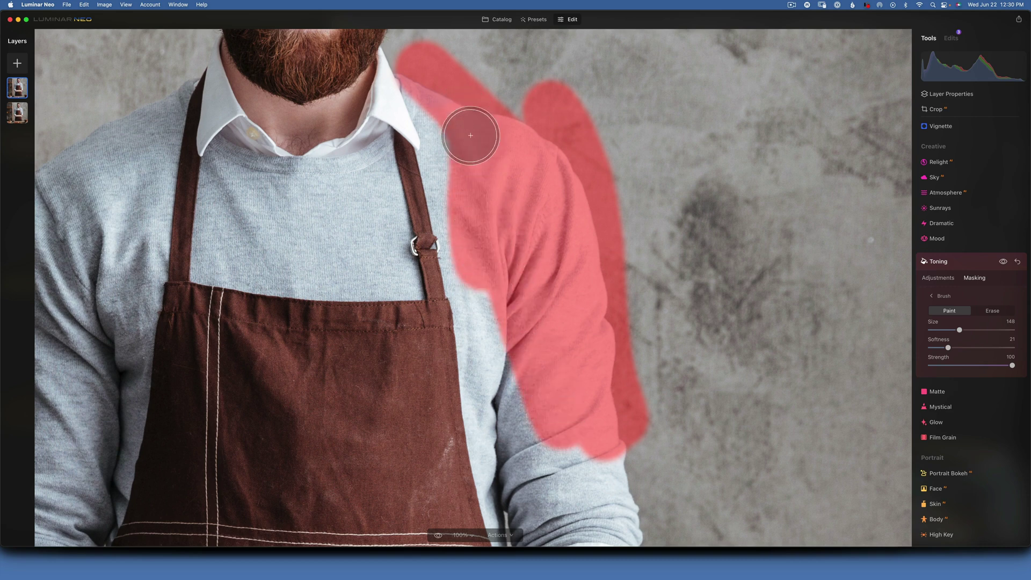
pyautogui.moveTo(603, 198)
pyautogui.mouseDown()
pyautogui.moveTo(594, 279)
pyautogui.moveTo(662, 312)
pyautogui.moveTo(702, 258)
pyautogui.mouseUp()
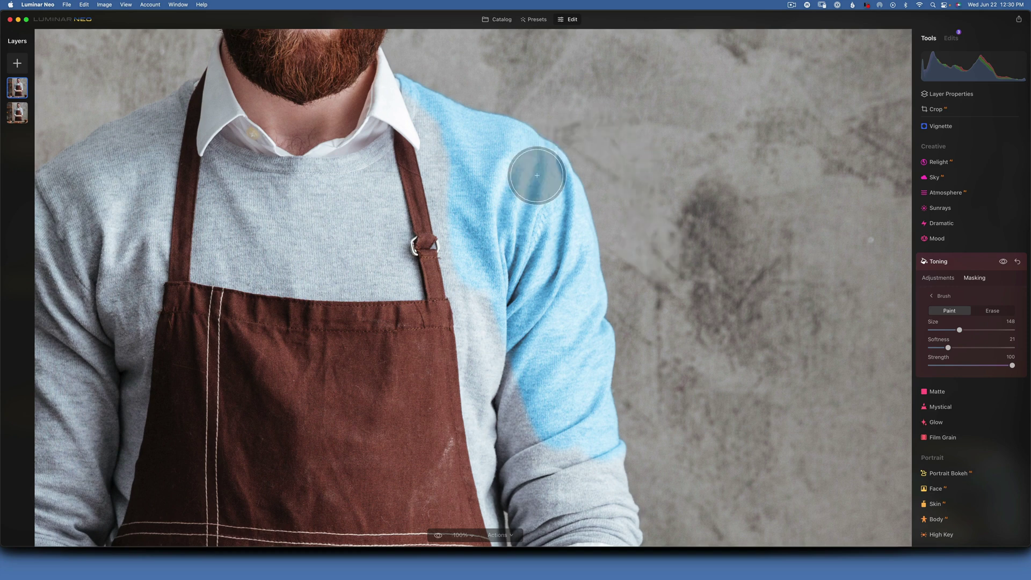